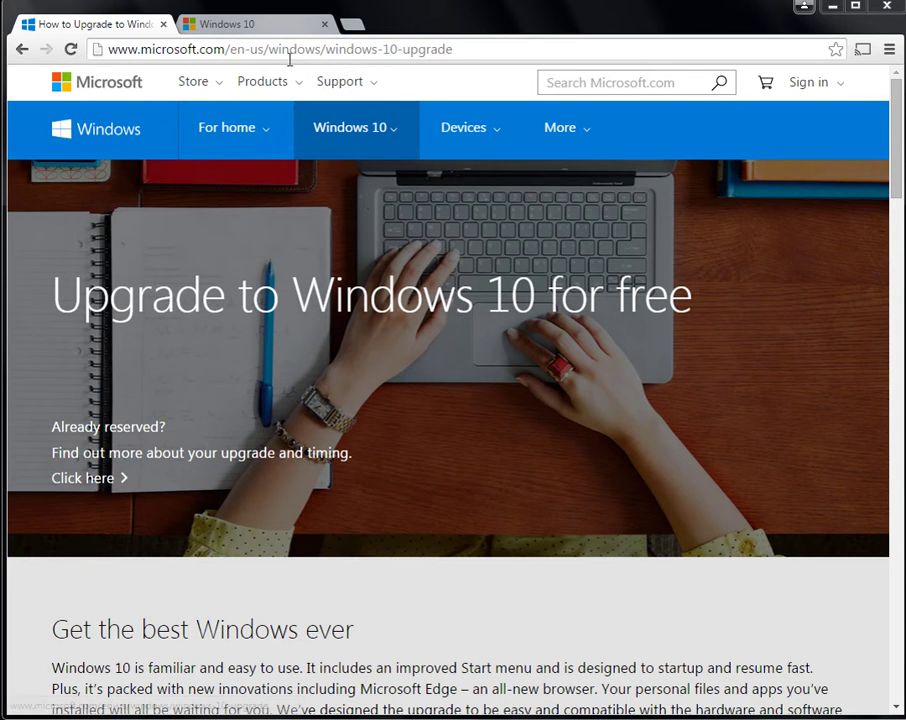
- Look over the free Windows 10 upgrade page, open the information for already reserved upgrades, and examine the FAQ questions
left_click(896, 364)
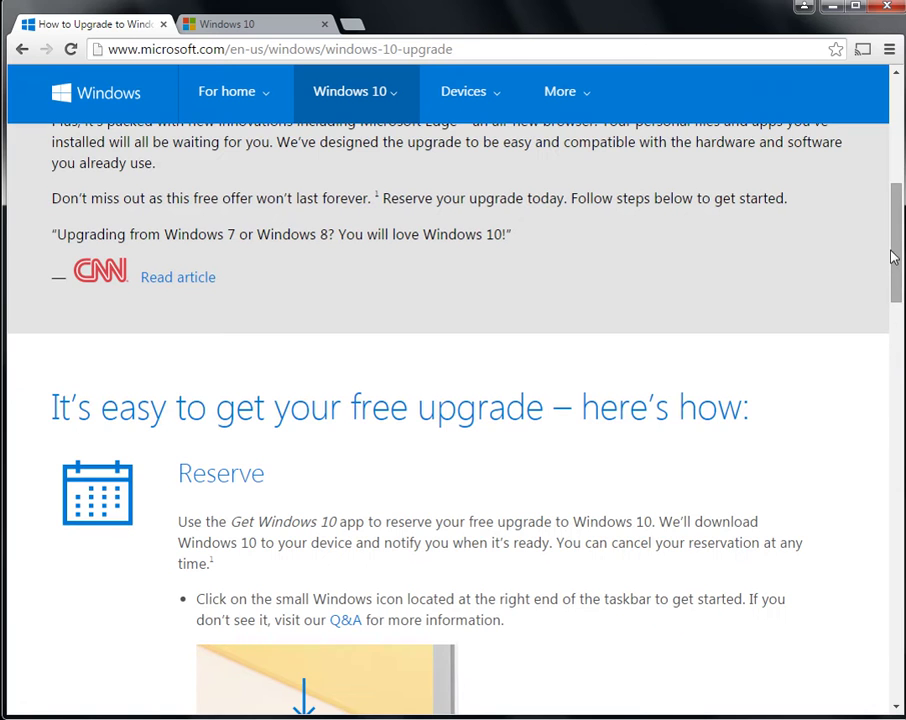
scroll(892, 247, "up", 5)
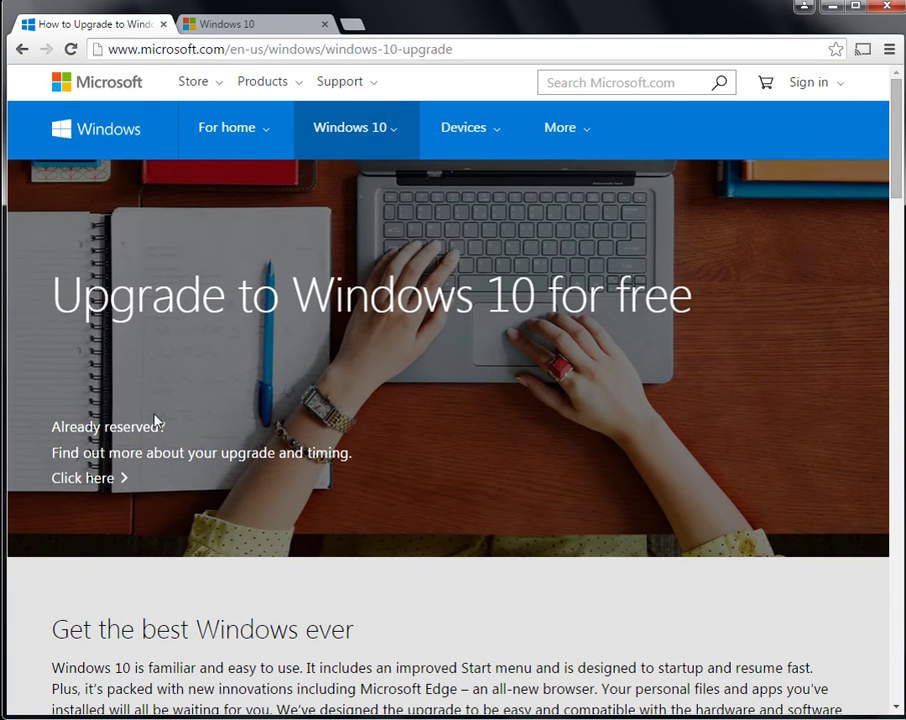
left_click(101, 480)
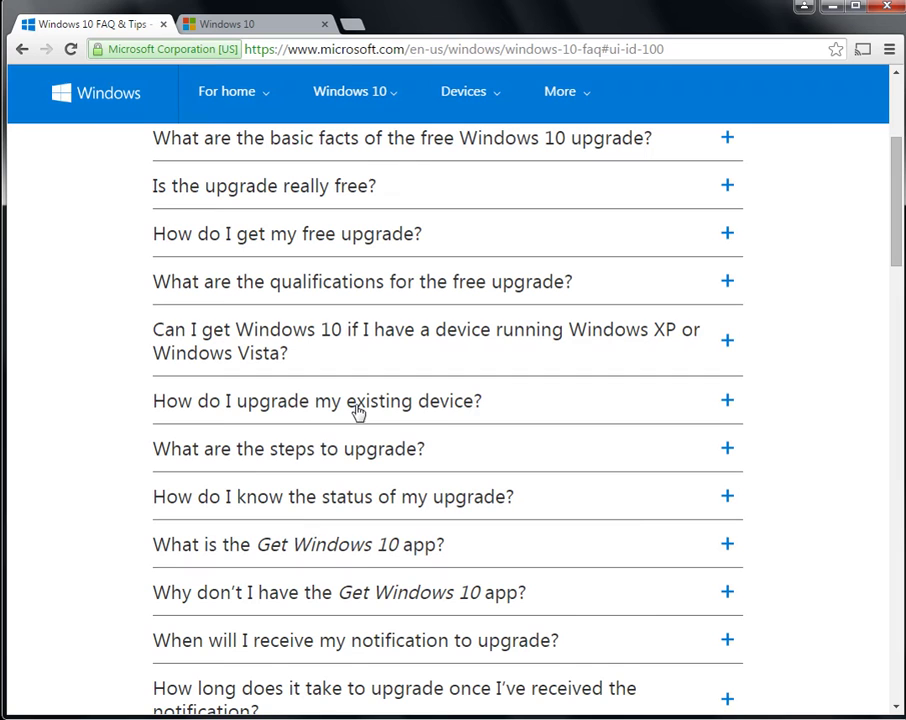
scroll(380, 383, "up", 1)
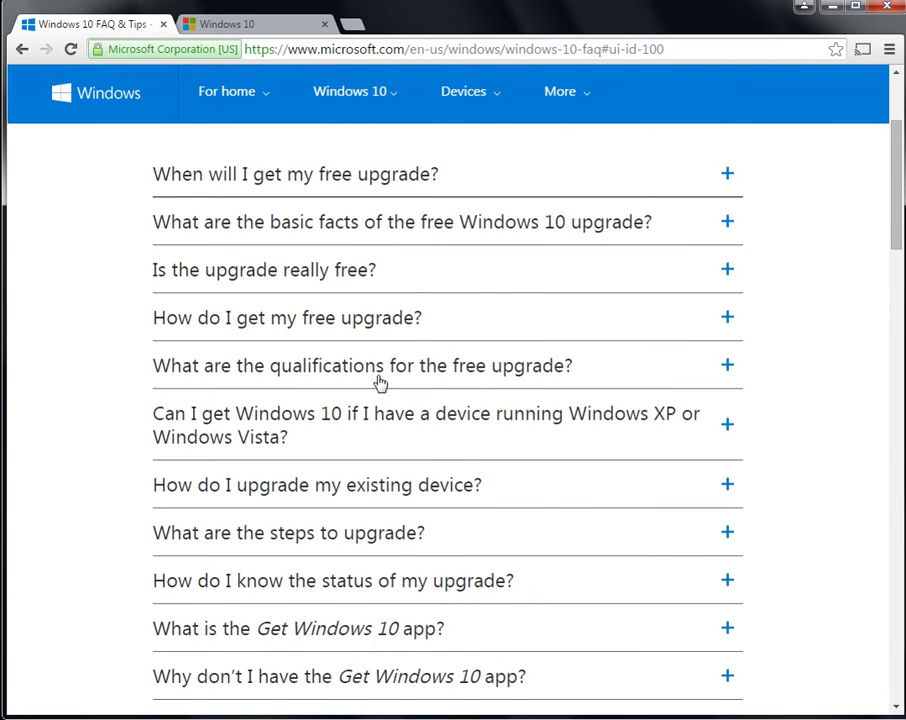
scroll(380, 385, "down", 1)
scroll(420, 467, "down", 1)
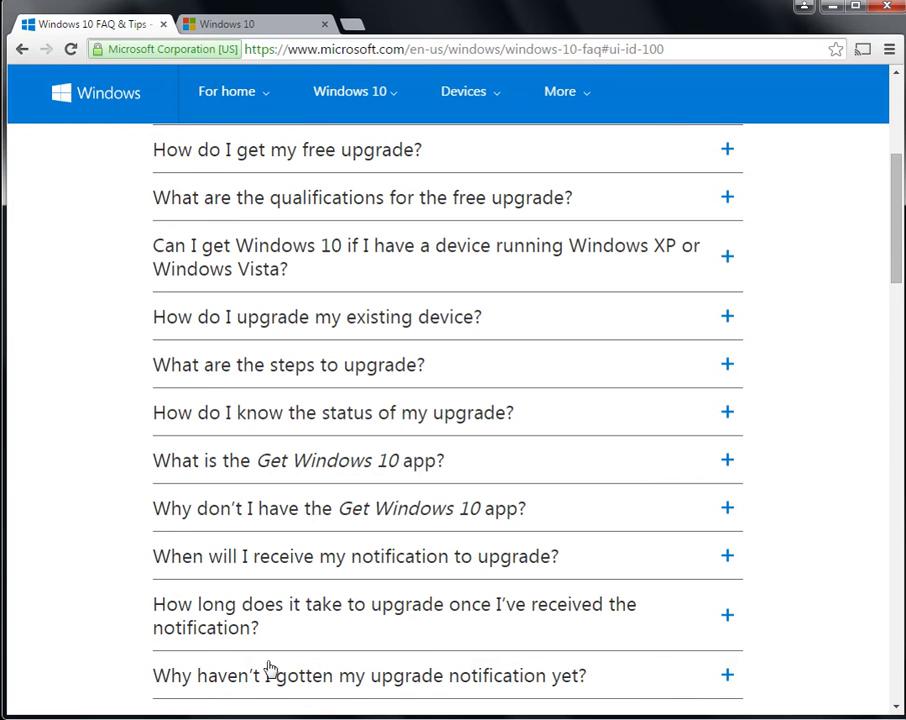
- Switch to the PowerPoint presentation and view slide 2 about MediaCreationTool.exe and MediaCreationToolx64.exe
key("alt+Tab")
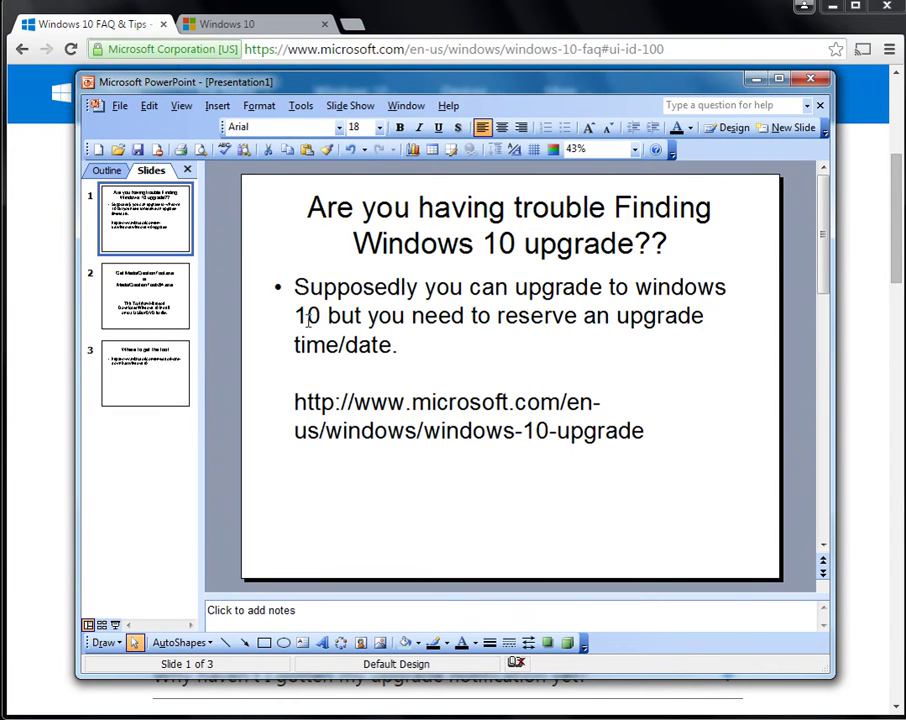
left_click(167, 313)
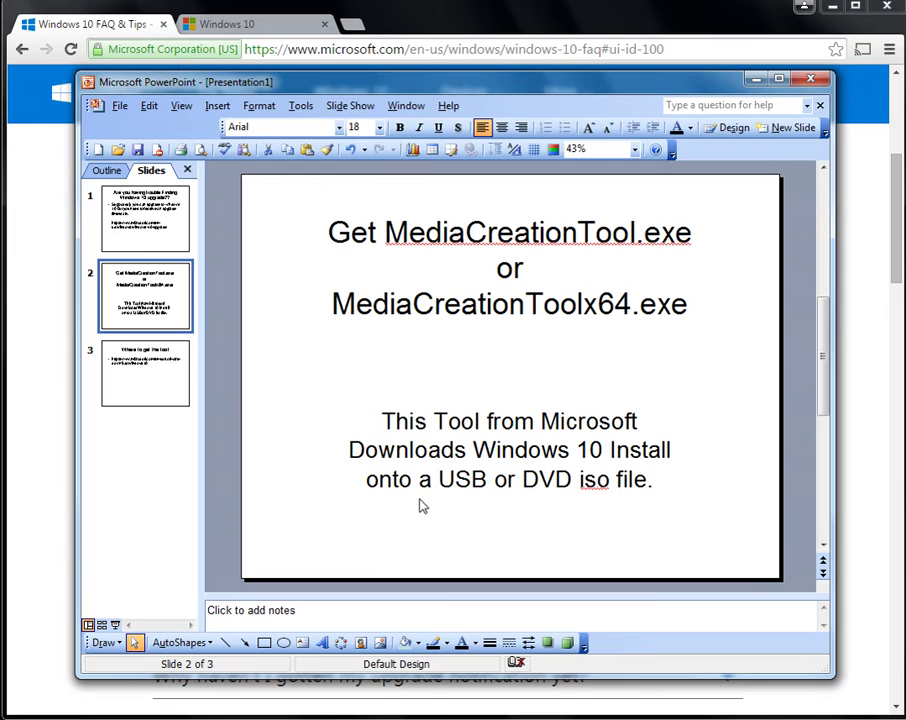
left_click(57, 395)
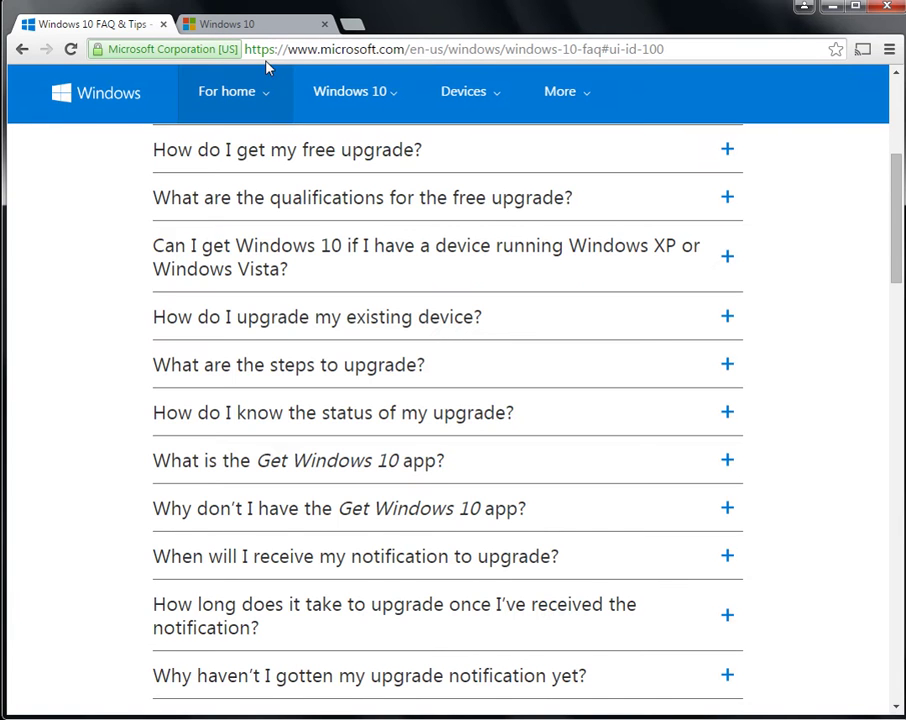
- Bring up the already open Download Windows 10 page in the browser and highlight its web address
left_click(273, 28)
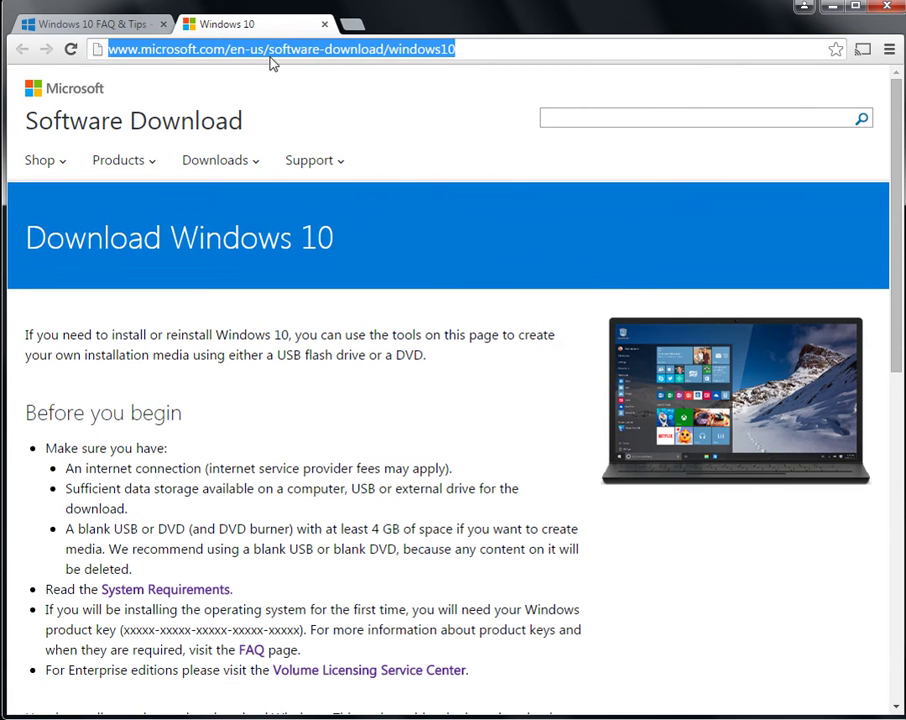
left_click(268, 48)
left_click_drag(110, 49, 483, 48)
- Switch to PowerPoint, view slide 3 on where to get the tool, and highlight the download link
left_click(400, 718)
left_click(186, 388)
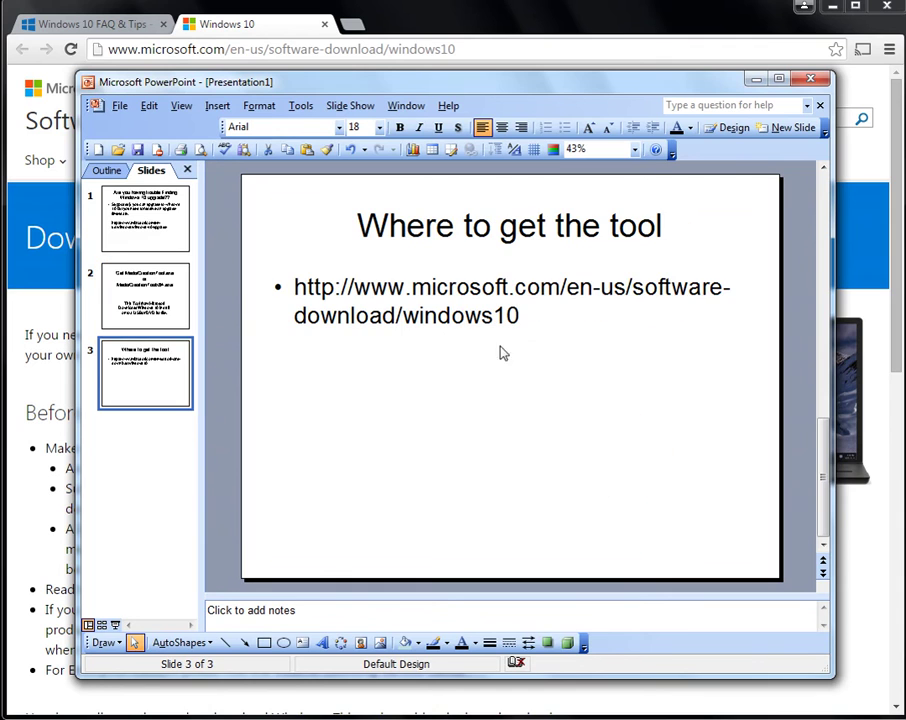
triple_click(318, 288)
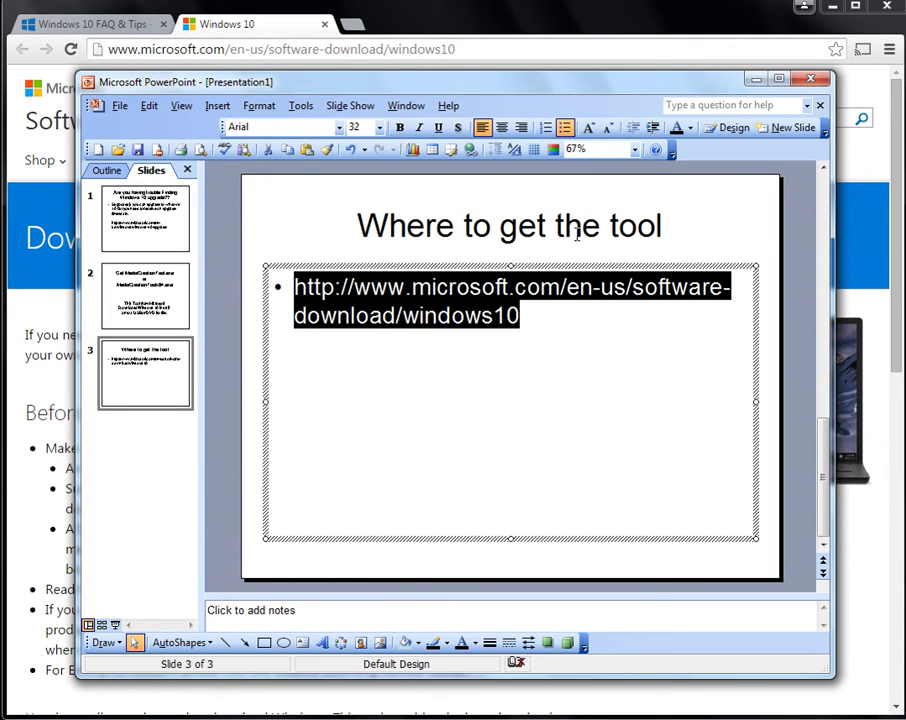
- Return to the Download Windows 10 page and download the 64-bit version of the media creation tool
left_click(754, 80)
scroll(429, 313, "down", 3)
scroll(430, 316, "up", 2)
scroll(428, 316, "down", 6)
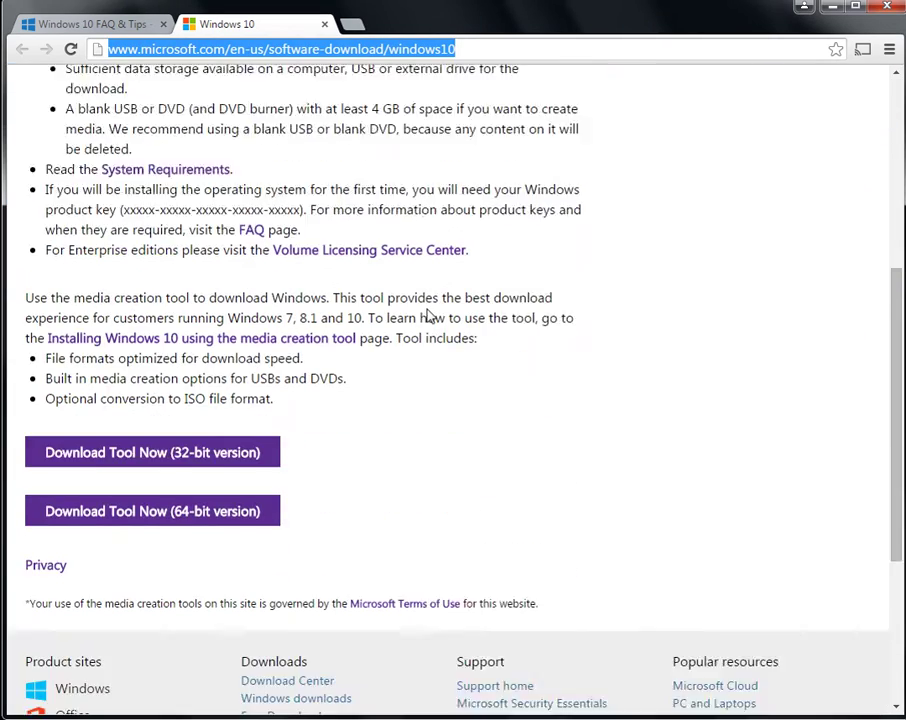
scroll(340, 378, "up", 1)
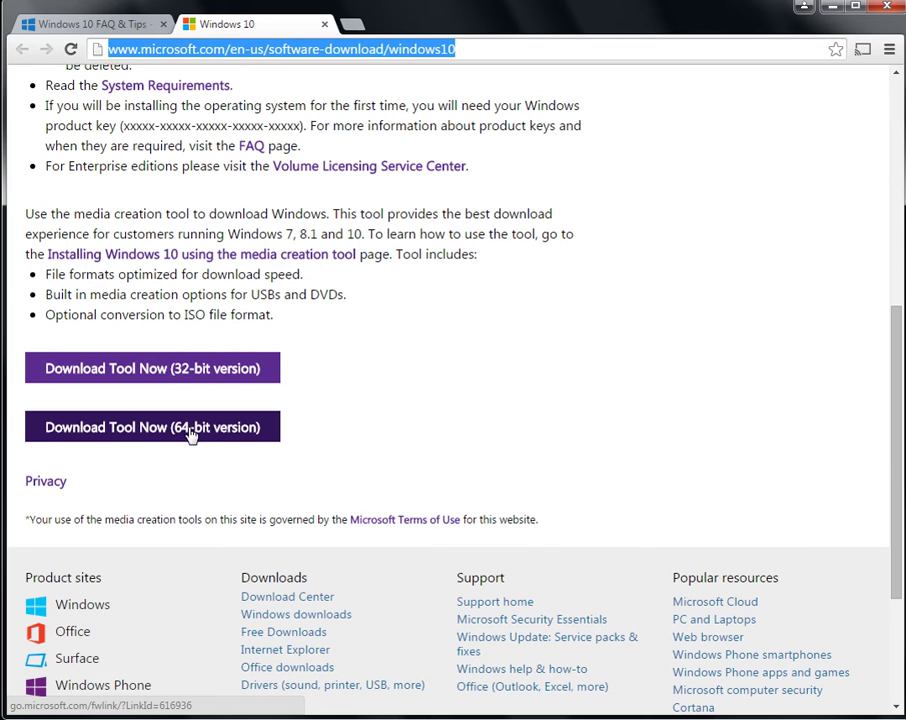
left_click(190, 432)
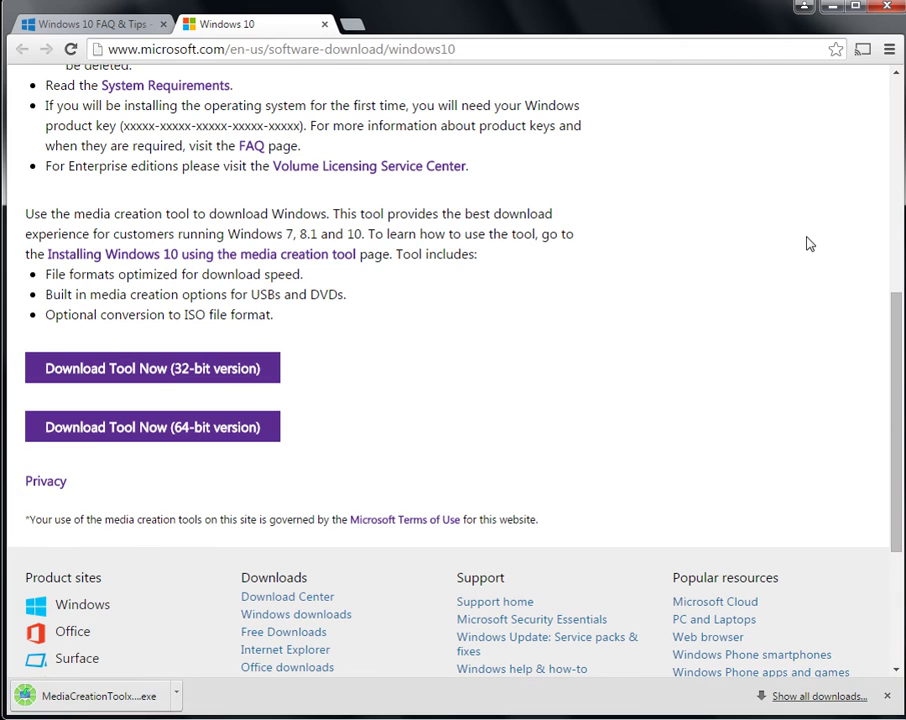
- Clear the browser off the desktop and move the Windows 10.iso and Windows.iso files below the media creation tools
left_click(834, 12)
left_click_drag(402, 258, 464, 510)
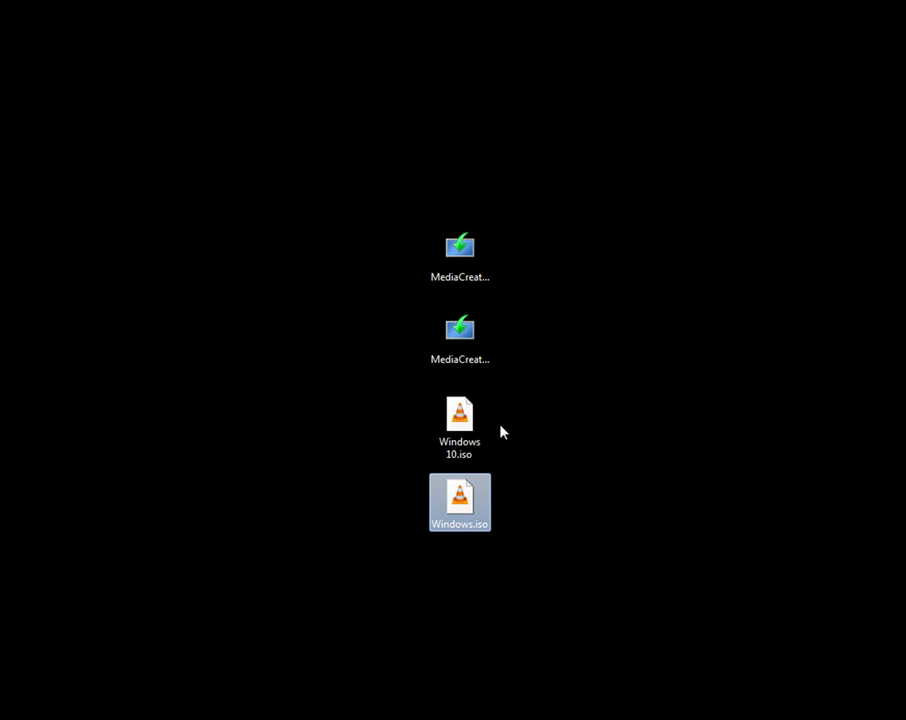
left_click_drag(524, 422, 463, 603)
- Launch MediaCreationToolx64.exe from the desktop and allow it to run
left_click(462, 322)
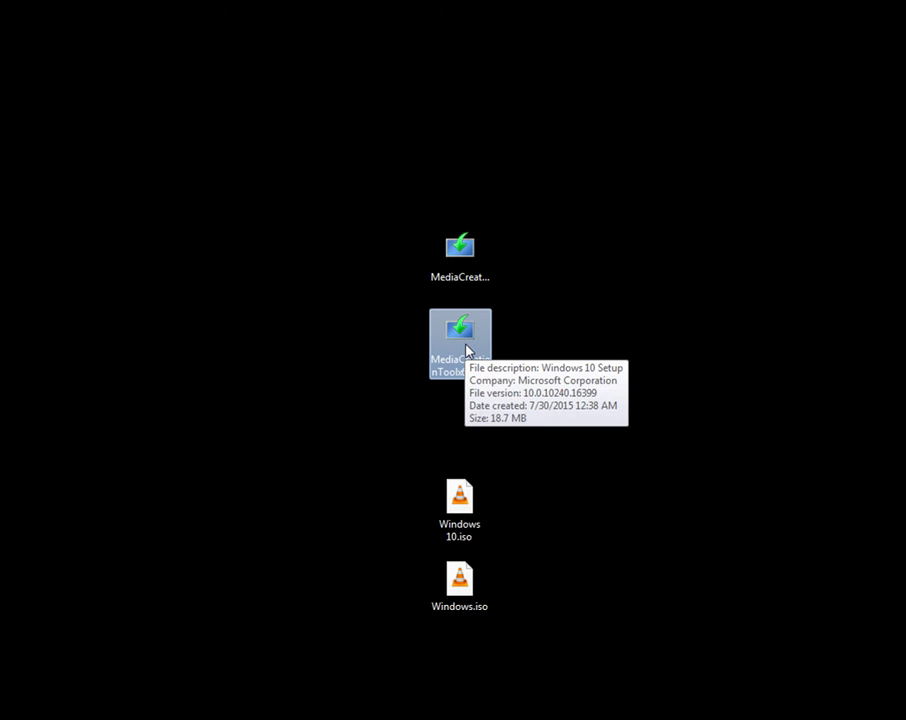
double_click(474, 341)
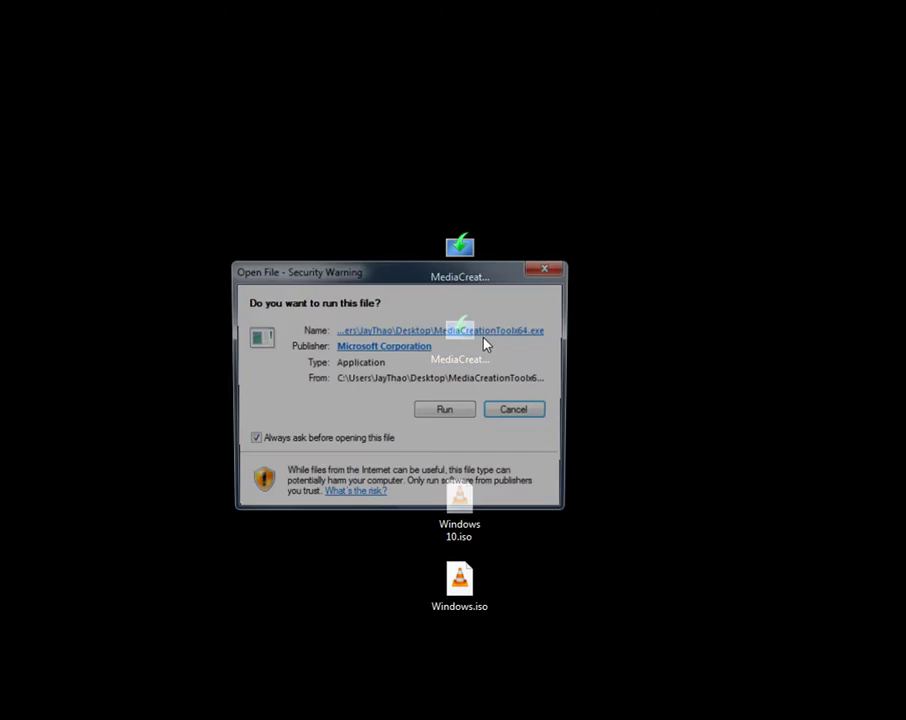
left_click(462, 413)
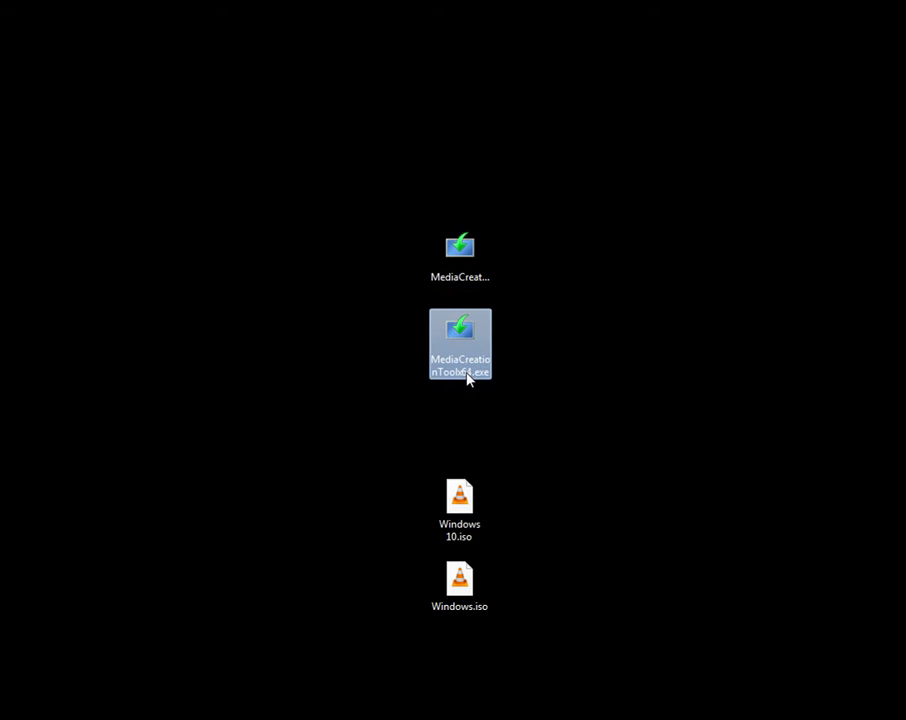
- Switch to the browser, review the media creation tool's description on the download page, and return to the desktop
mouse_move(468, 376)
key("alt+Tab")
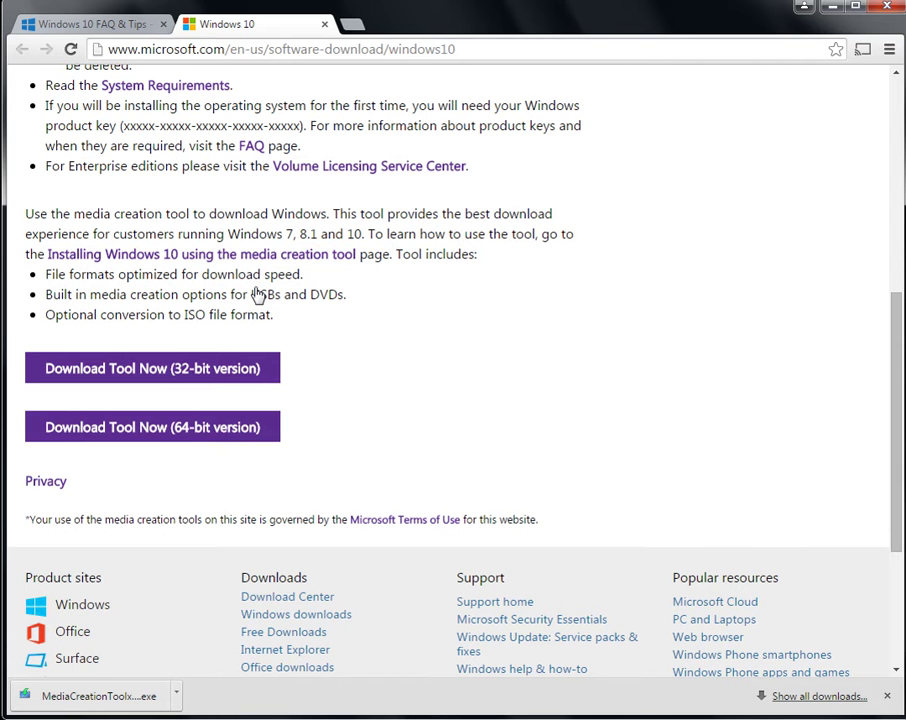
left_click(835, 10)
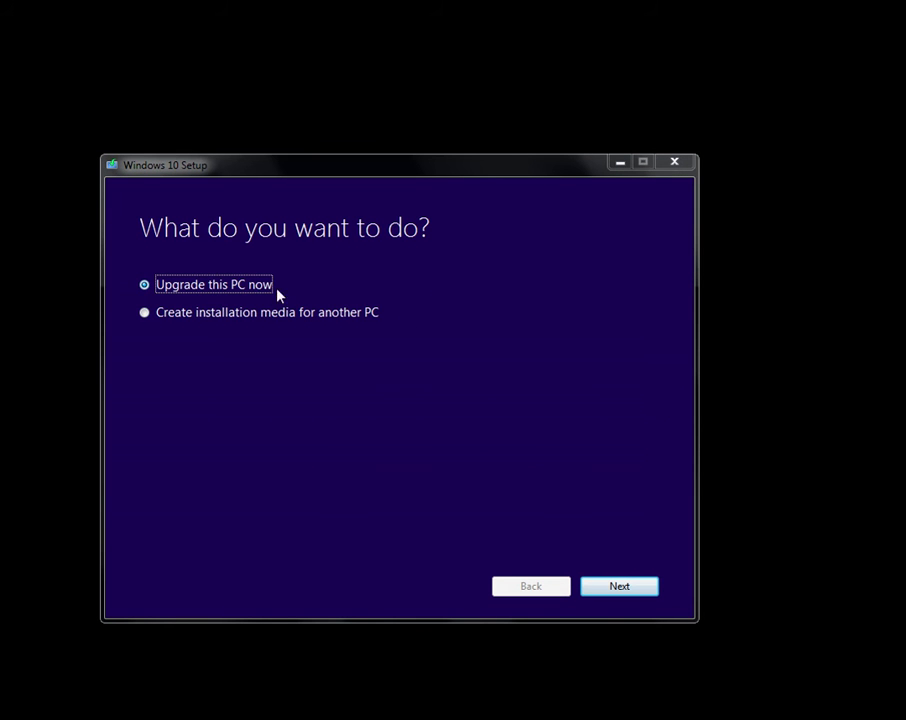
- Choose to create installation media for another PC and continue to the language, architecture, and edition selection
left_click(144, 314)
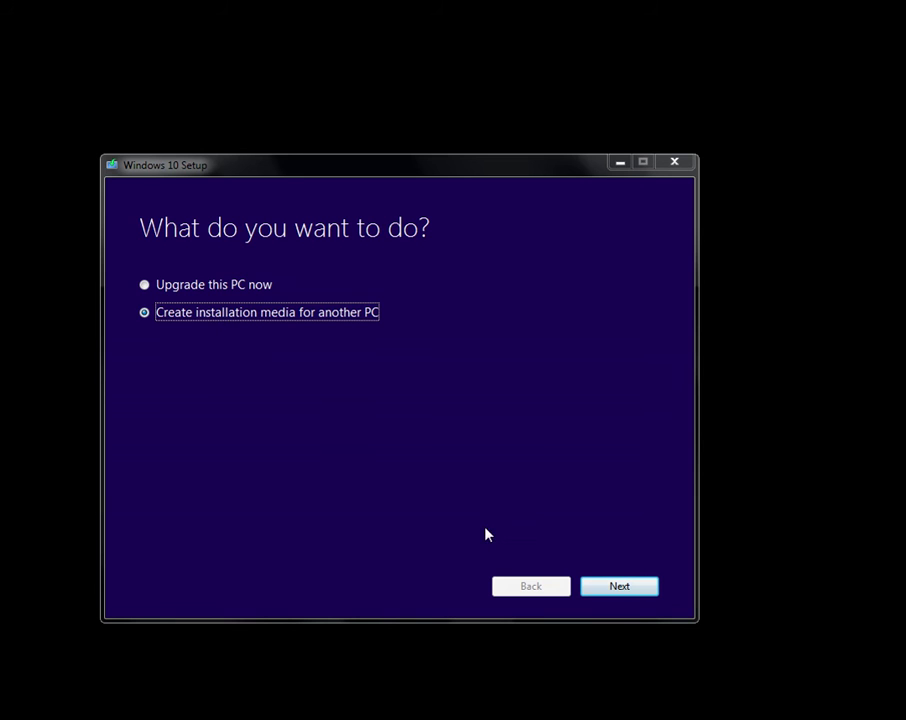
left_click(631, 587)
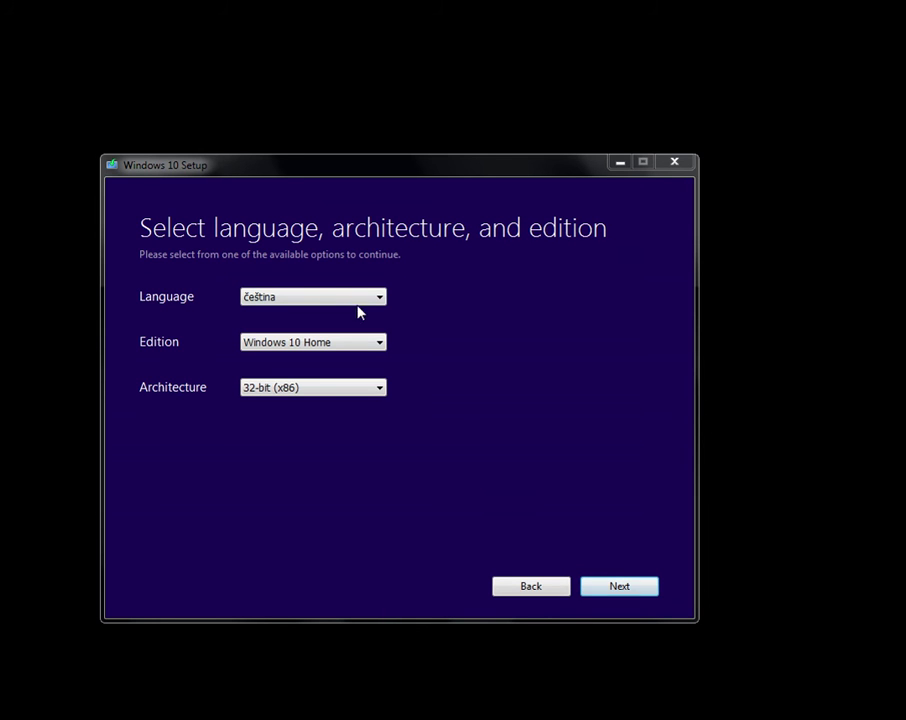
- Set the language to English (United States), edition to Windows 10 Home, and architecture to Both, and continue
left_click(309, 299)
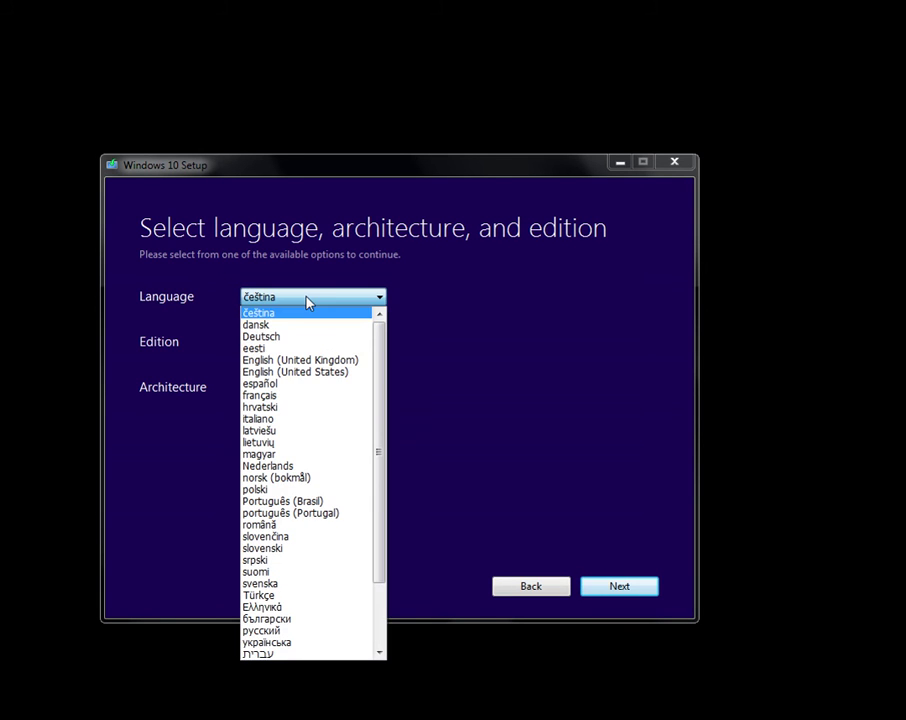
left_click(302, 373)
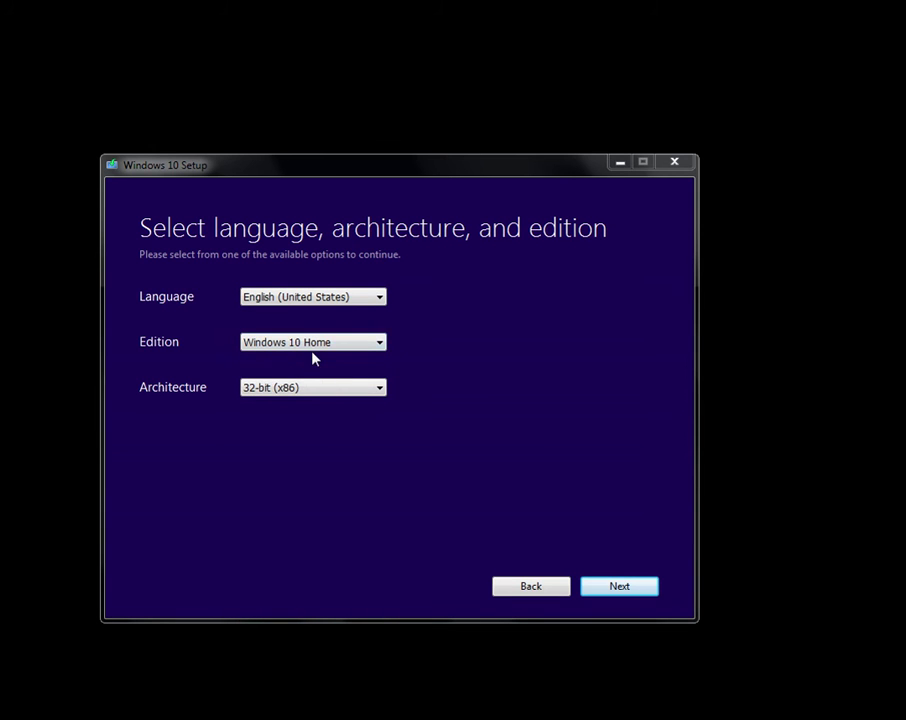
left_click(312, 348)
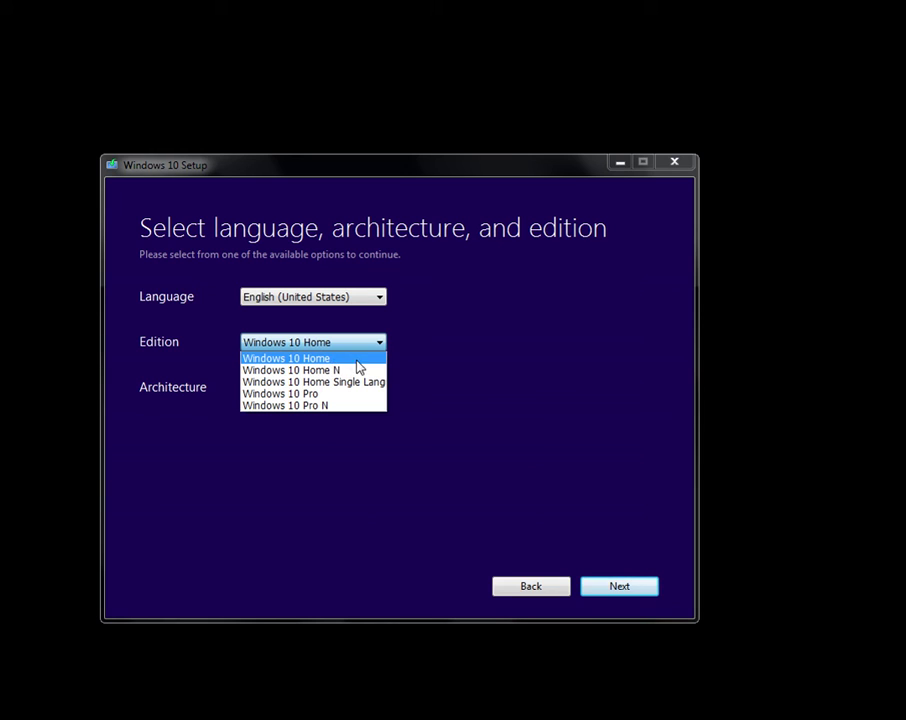
left_click(357, 367)
left_click(362, 390)
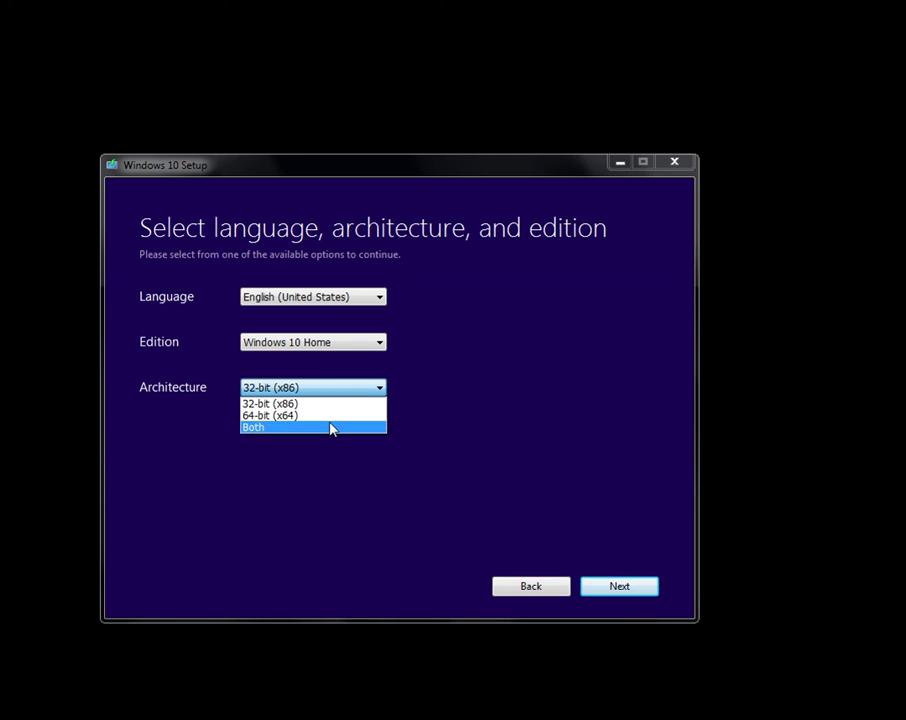
left_click(332, 428)
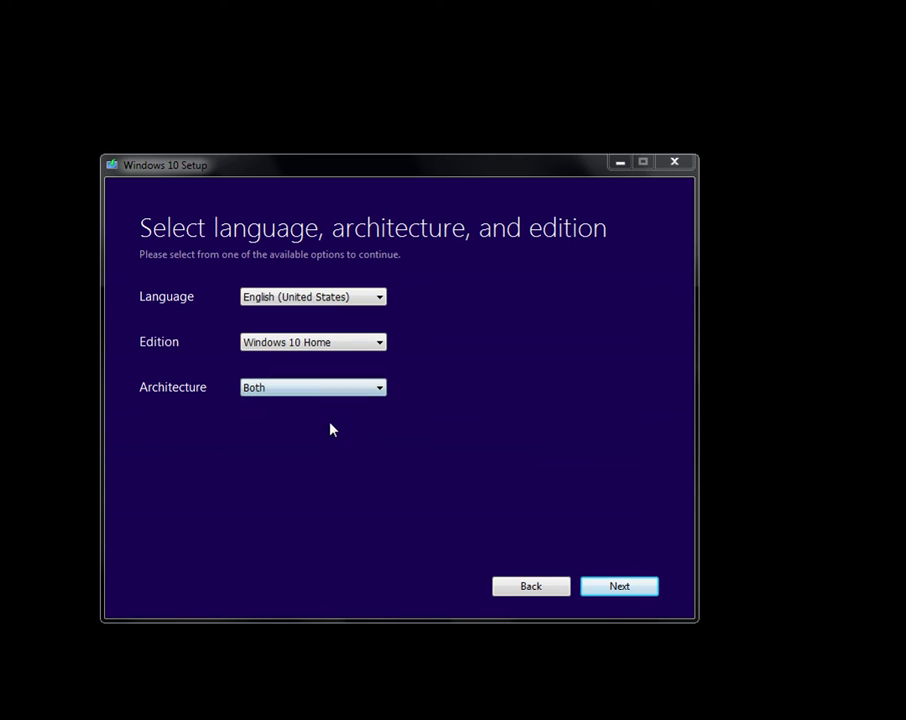
left_click(628, 587)
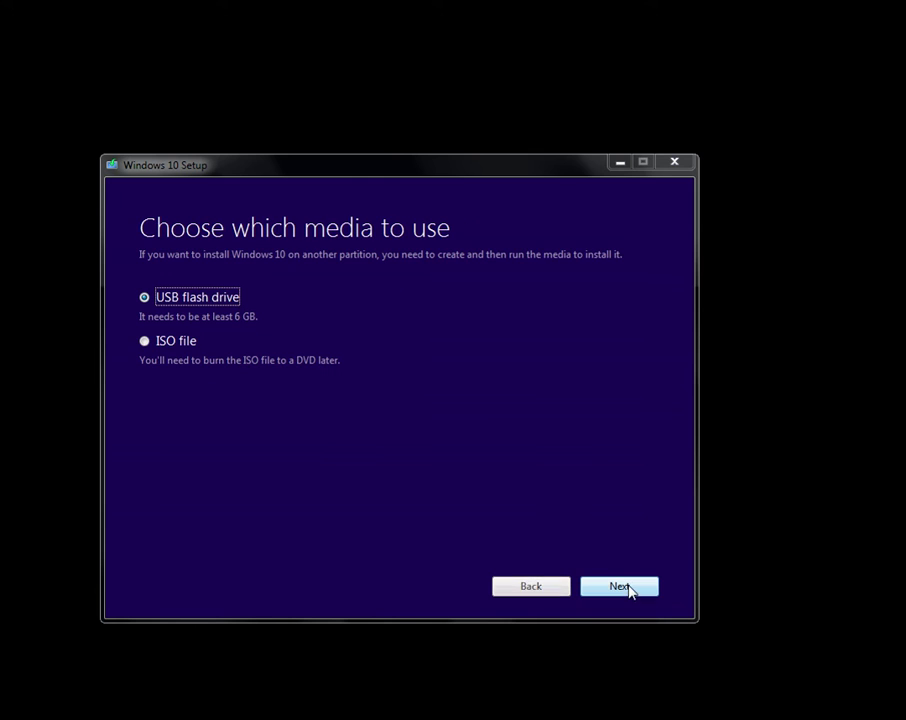
- Choose ISO file instead of USB flash drive as the installation media and continue to the save location
left_click(182, 342)
left_click(184, 306)
left_click(190, 344)
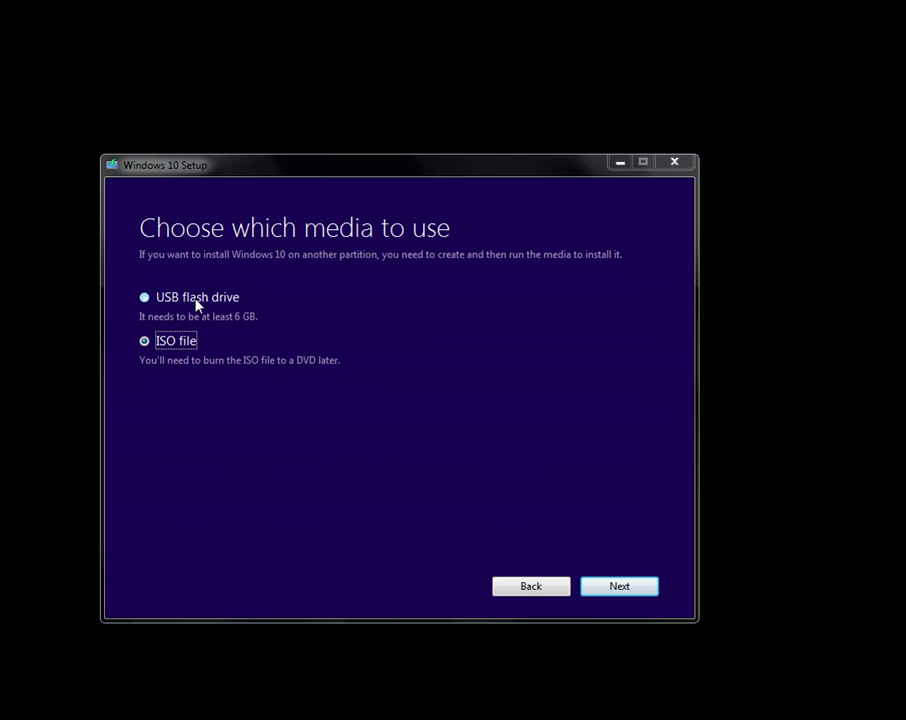
left_click(196, 301)
left_click(190, 344)
left_click(628, 588)
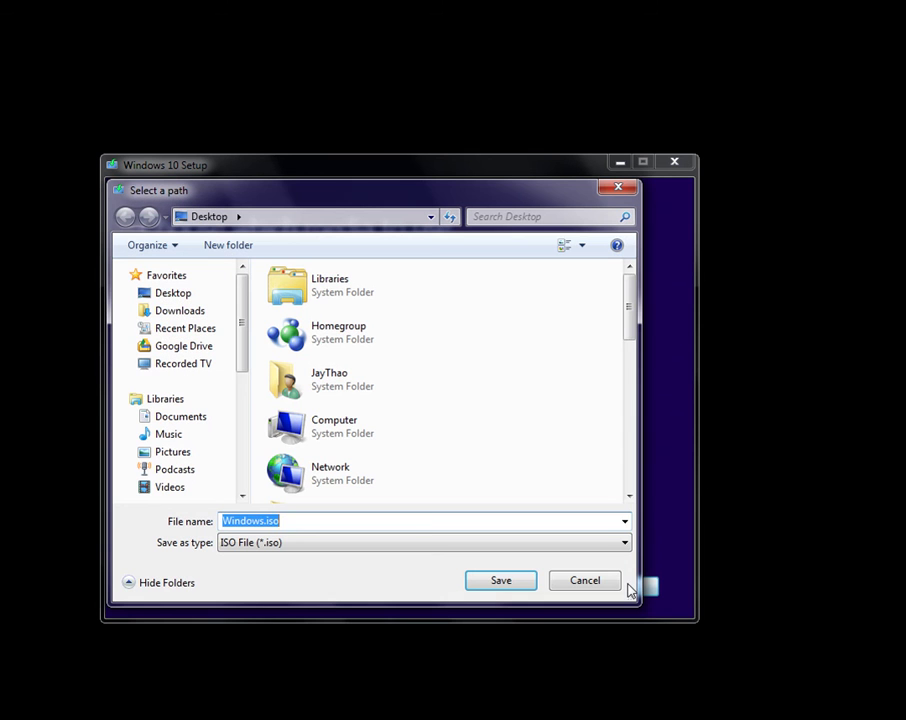
- Add 10f to the Windows.iso file name and save it on the desktop to start the Windows 10 download
left_click(264, 520)
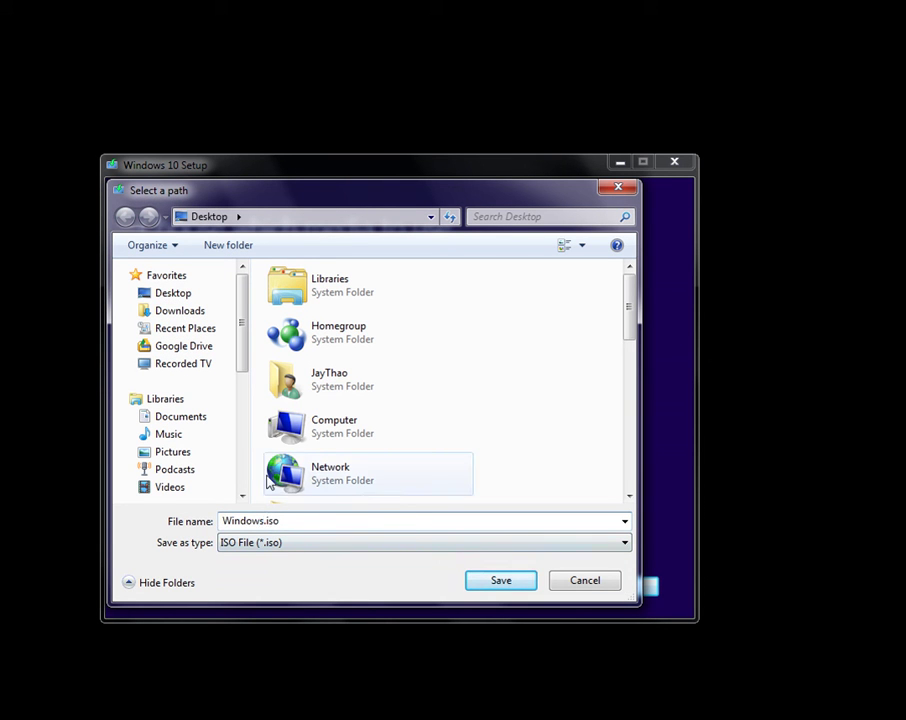
type("10f")
left_click(501, 581)
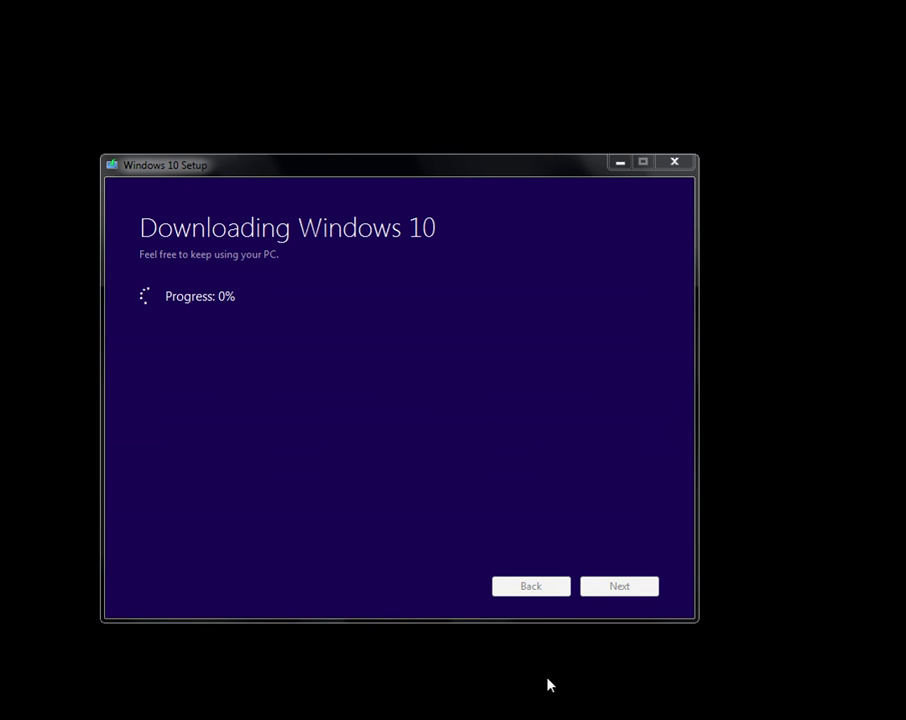
left_click_drag(507, 462, 568, 688)
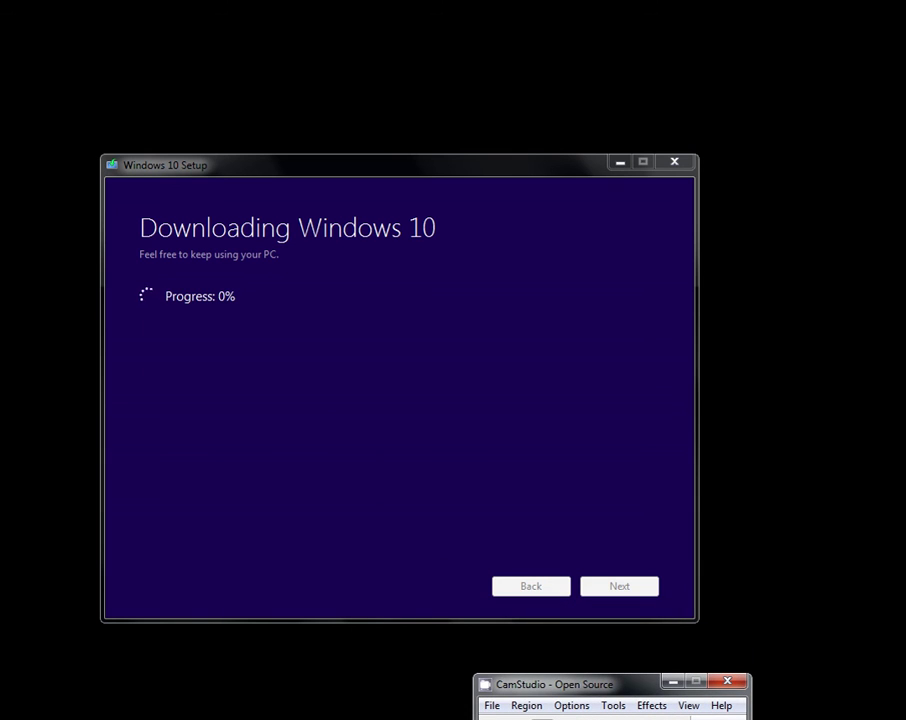